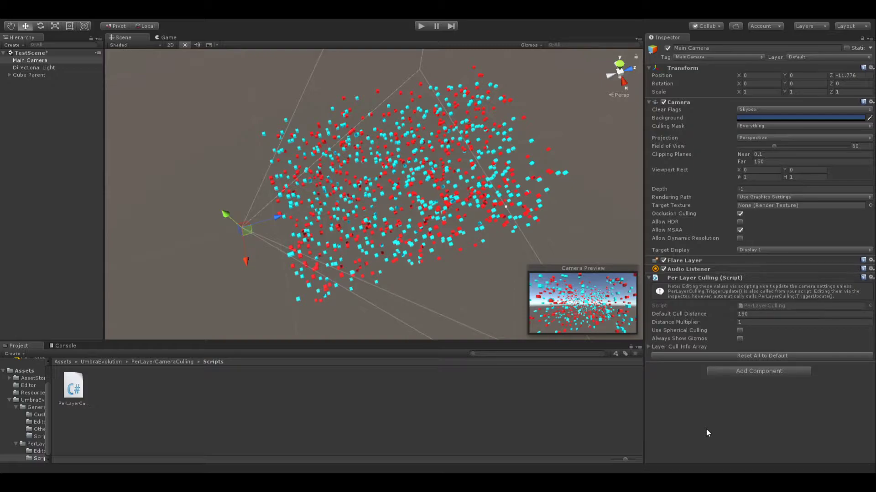
Step: Expand the Layer Cull Info Array of the Main Camera's Per Layer Culling script
{"action": "left_click", "coordinate": [657, 347]}
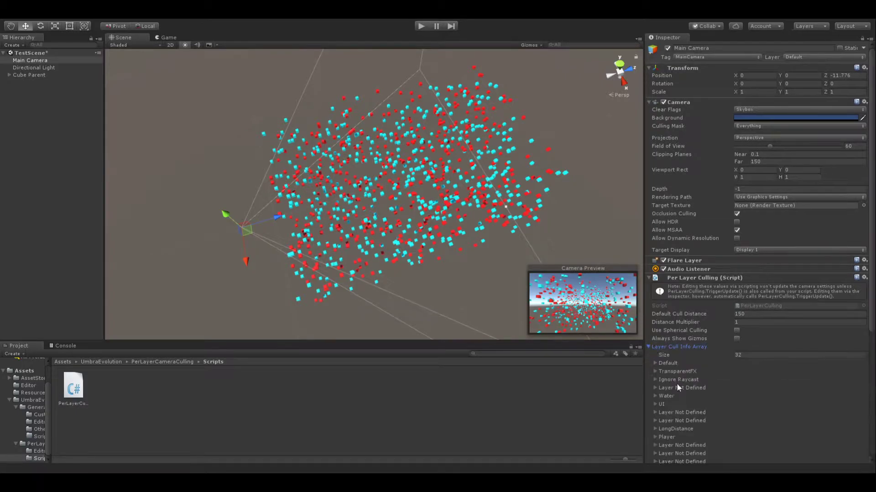
{"action": "scroll", "coordinate": [778, 321], "scroll_direction": "down", "scroll_amount": 6}
{"action": "scroll", "coordinate": [698, 262], "scroll_direction": "up", "scroll_amount": 2}
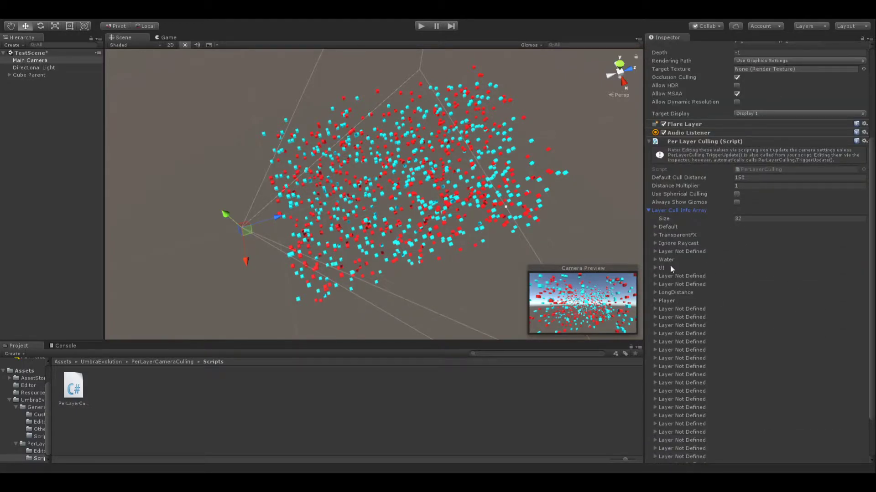
Step: Examine the project's layers and the Player entry's culling settings in the Layer Cull Info Array
{"action": "left_click", "coordinate": [802, 24]}
{"action": "left_click", "coordinate": [737, 194]}
{"action": "left_click", "coordinate": [656, 301]}
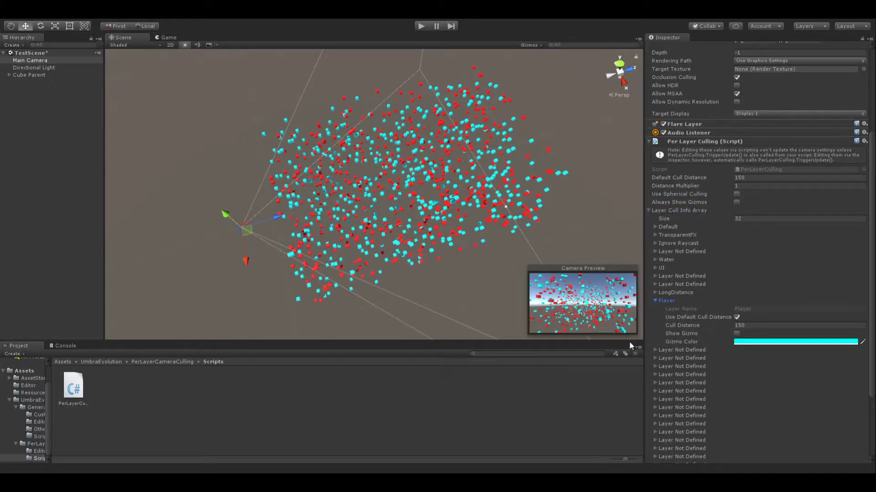
{"action": "left_click", "coordinate": [657, 300]}
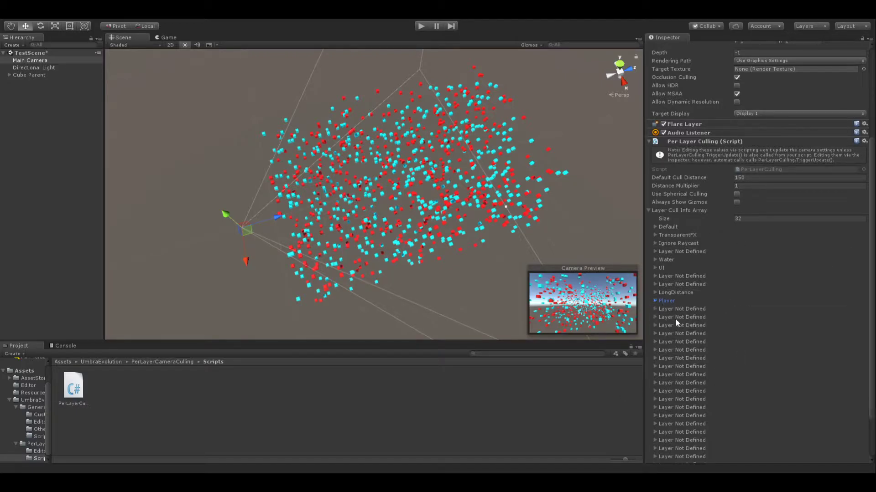
Step: Show the gizmos for the LongDistance and Default layer entries and make the LongDistance gizmo red
{"action": "left_click", "coordinate": [667, 292]}
{"action": "left_click", "coordinate": [665, 227]}
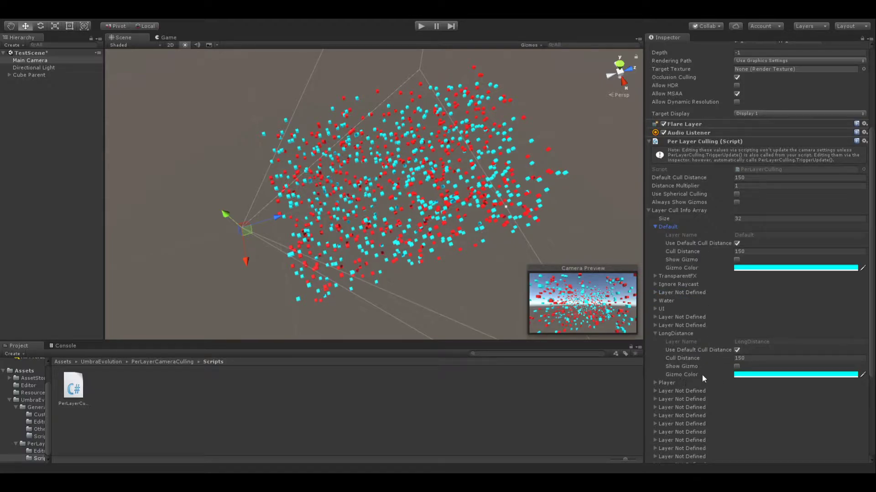
{"action": "left_click", "coordinate": [737, 367]}
{"action": "left_click", "coordinate": [736, 260]}
{"action": "left_click_drag", "start_coordinate": [109, 105], "coordinate": [89, 119]}
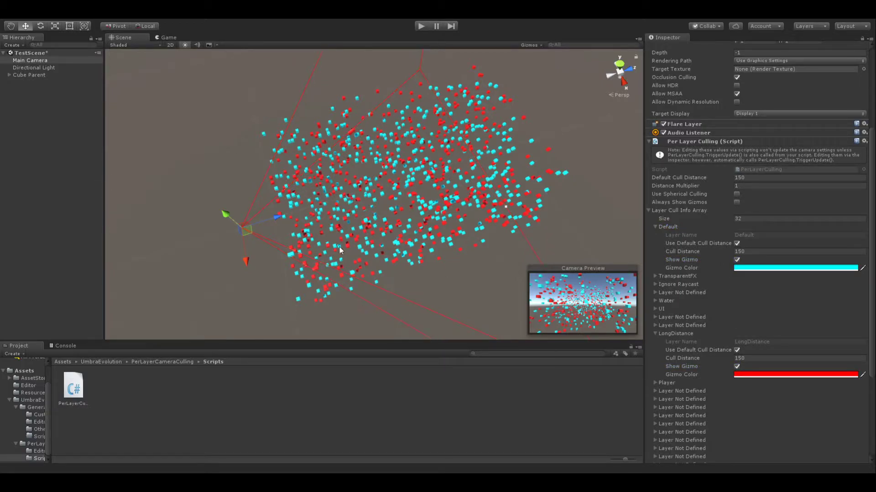
Step: Check which layers a red cube and a teal cube belong to, and return to the Main Camera's settings
{"action": "left_click", "coordinate": [332, 222]}
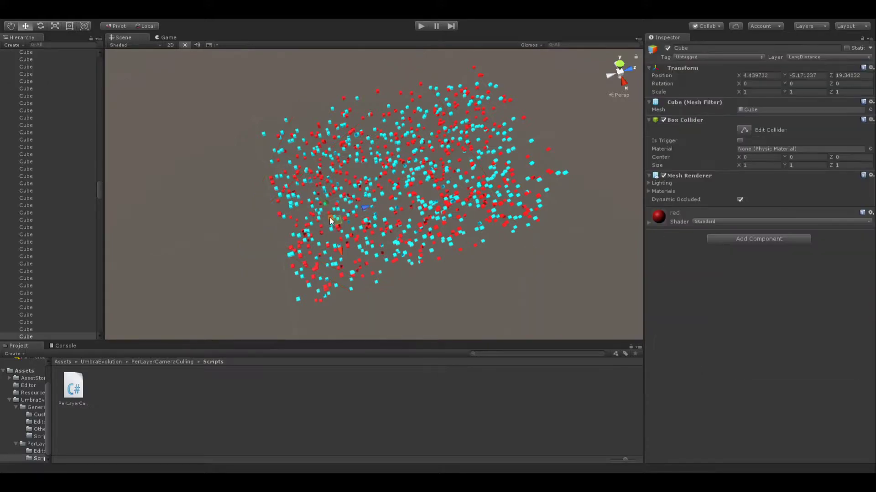
{"action": "left_click", "coordinate": [344, 199]}
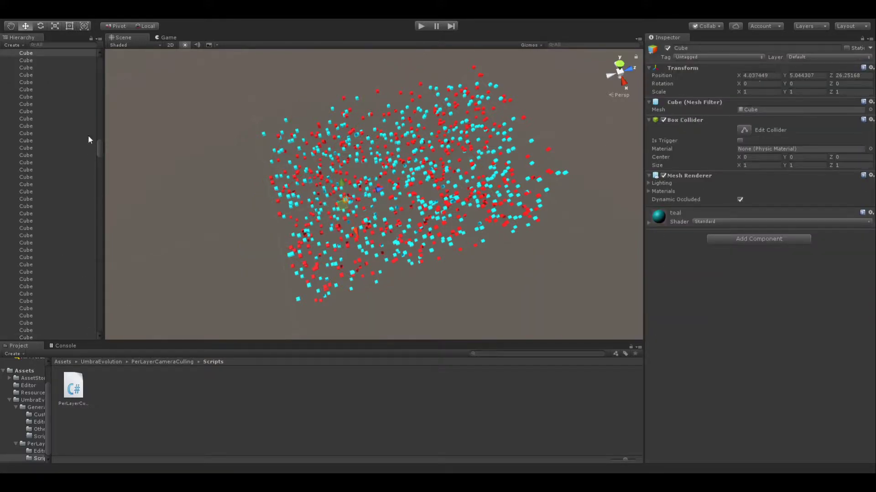
{"action": "scroll", "coordinate": [80, 155], "scroll_direction": "up", "scroll_amount": 15}
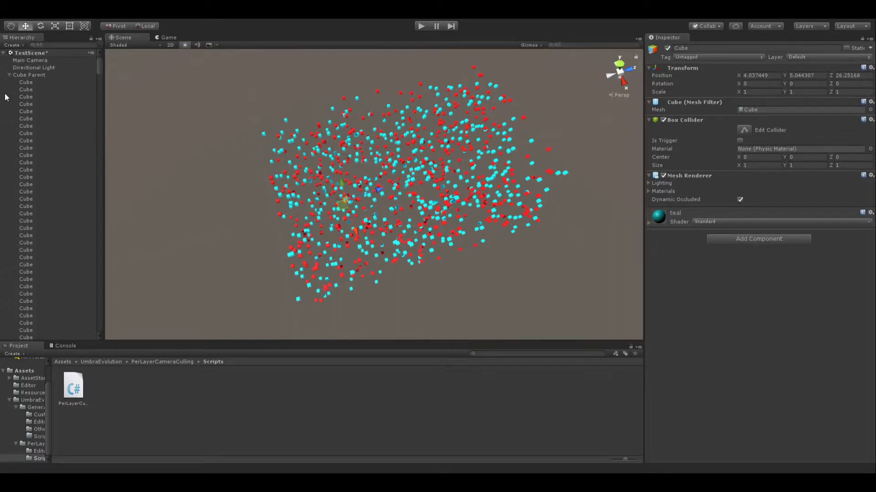
{"action": "left_click", "coordinate": [9, 75]}
{"action": "left_click", "coordinate": [34, 68]}
{"action": "left_click", "coordinate": [34, 61]}
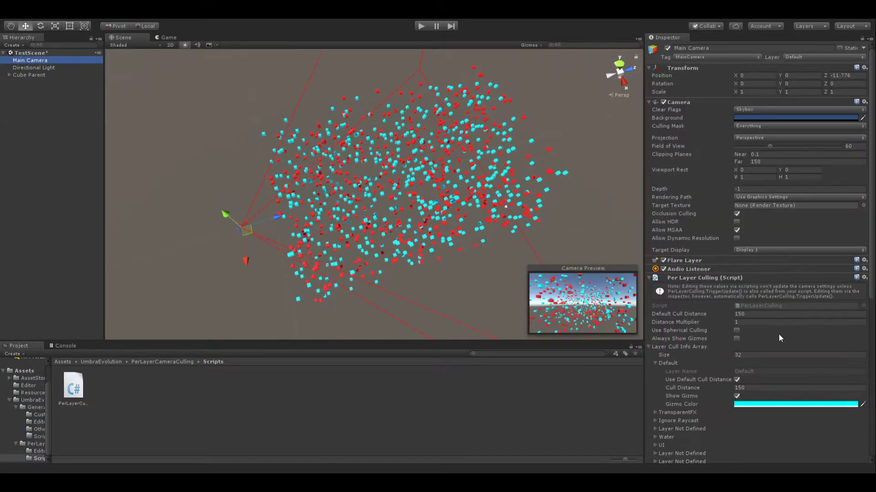
Step: Try a Default Cull Distance of about 133 and restore it to 150
{"action": "scroll", "coordinate": [758, 331], "scroll_direction": "down", "scroll_amount": 3}
{"action": "left_click_drag", "start_coordinate": [695, 259], "coordinate": [754, 444]}
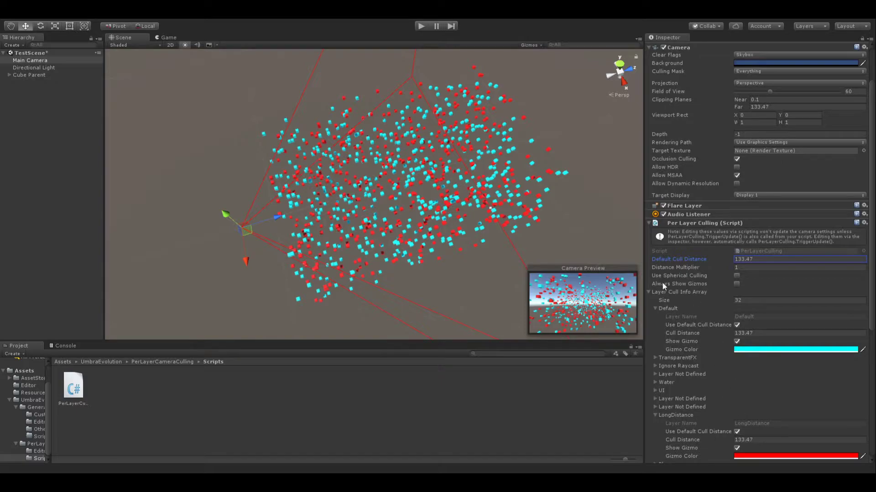
{"action": "double_click", "coordinate": [758, 262]}
{"action": "type", "text": "150"}
Step: Exempt the Default layer from the default cull distance and raise the Default Cull Distance to 214
{"action": "left_click", "coordinate": [736, 324]}
{"action": "left_click_drag", "start_coordinate": [699, 258], "coordinate": [759, 259]}
{"action": "type", "text": "150"}
{"action": "left_click_drag", "start_coordinate": [696, 259], "coordinate": [730, 258]}
{"action": "scroll", "coordinate": [751, 390], "scroll_direction": "down", "scroll_amount": 3}
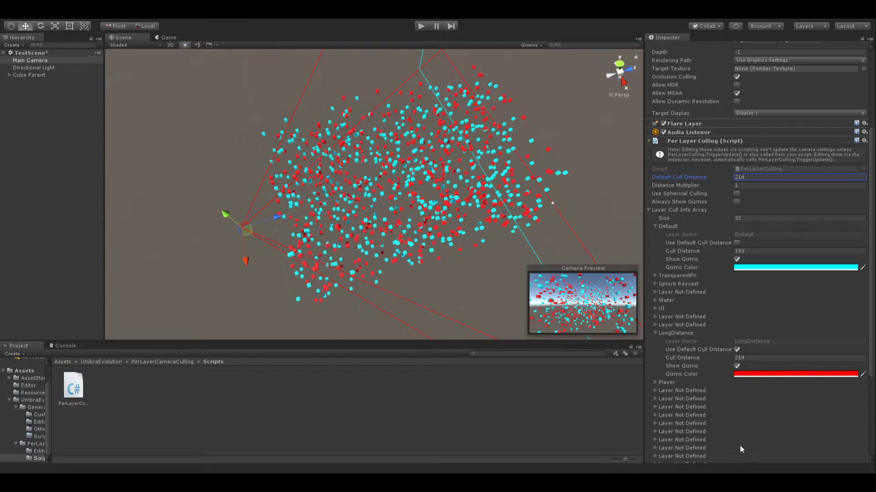
{"action": "scroll", "coordinate": [739, 351], "scroll_direction": "down", "scroll_amount": 4}
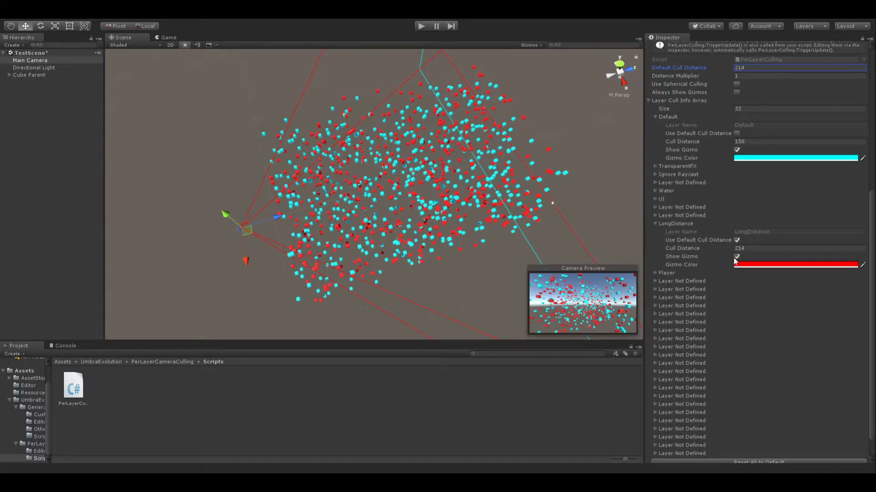
{"action": "scroll", "coordinate": [695, 251], "scroll_direction": "up", "scroll_amount": 7}
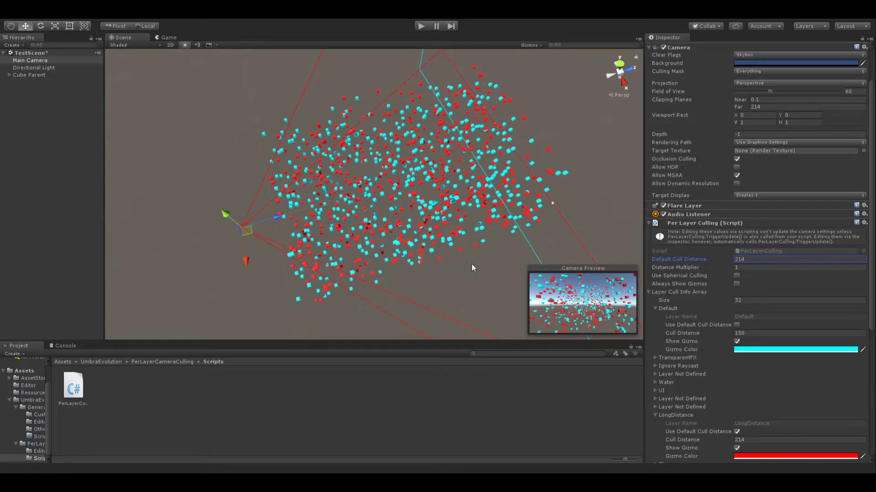
Step: Lower the Default Cull Distance to 0.11 and make the Default layer use the default cull distance again
{"action": "middle_click_drag", "start_coordinate": [479, 248], "coordinate": [479, 278]}
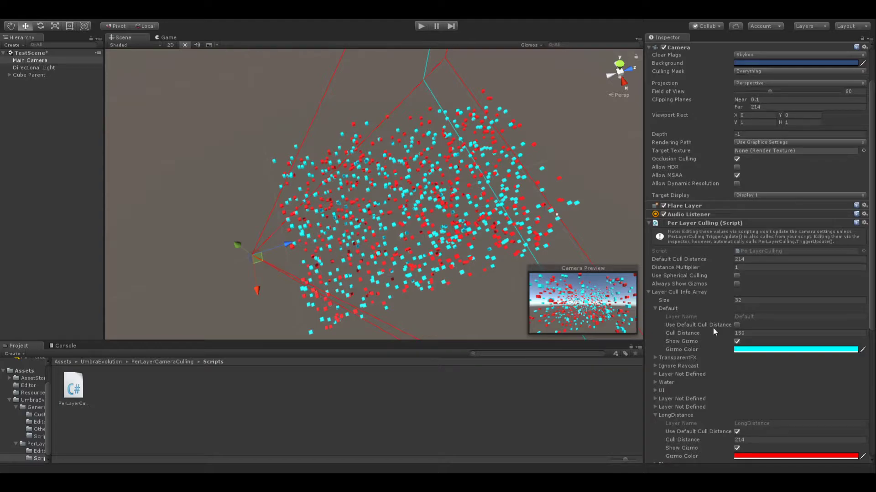
{"action": "left_click_drag", "start_coordinate": [699, 259], "coordinate": [420, 280]}
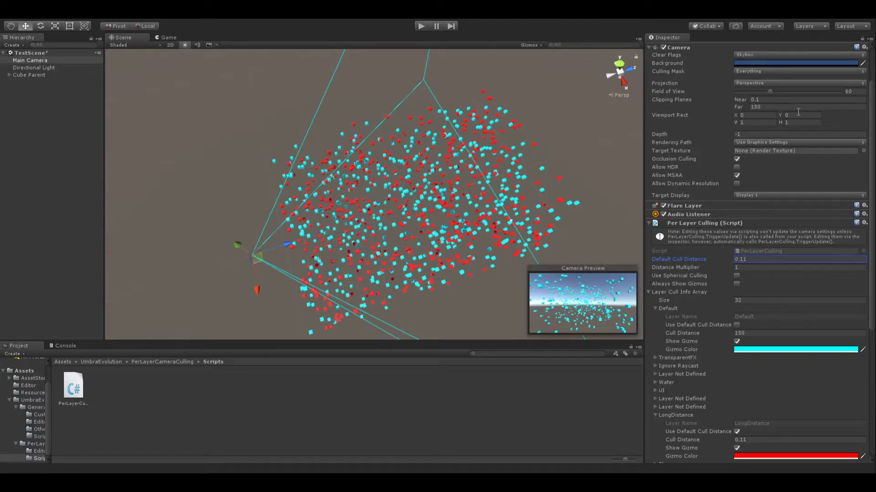
{"action": "left_click", "coordinate": [737, 326]}
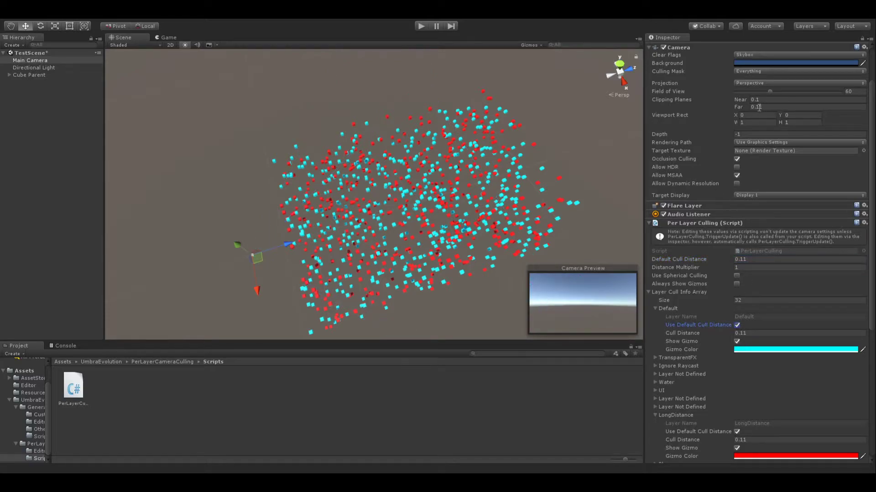
{"action": "middle_click_drag", "start_coordinate": [279, 306], "coordinate": [341, 301]}
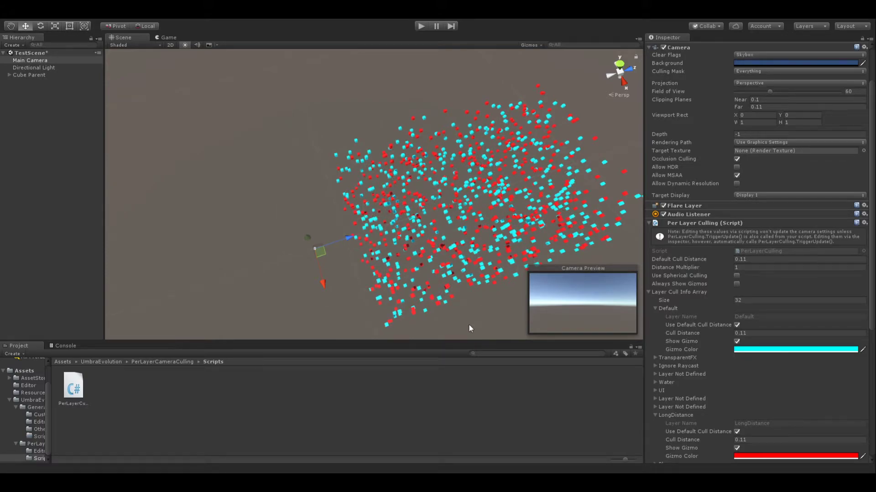
Step: Set the Default Cull Distance back to 150
{"action": "left_click", "coordinate": [743, 259]}
{"action": "type", "text": "10"}
{"action": "left_click_drag", "start_coordinate": [746, 258], "coordinate": [694, 257]}
{"action": "type", "text": "150"}
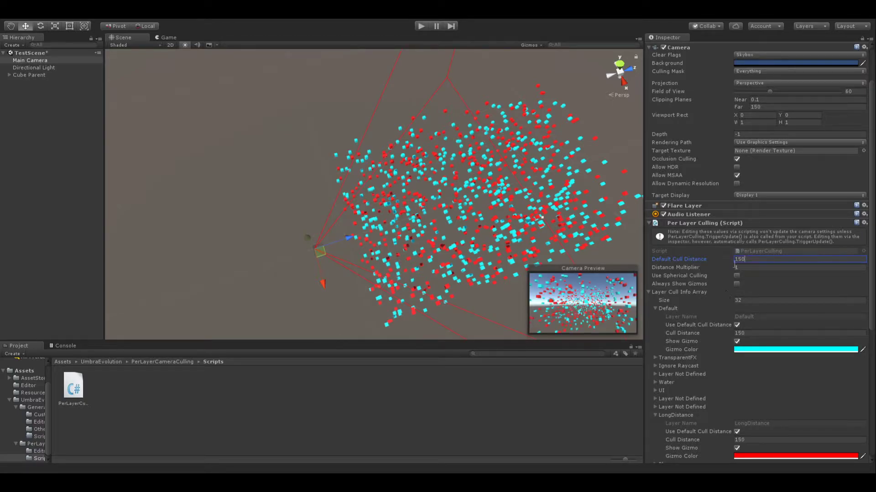
Step: Turn off Use Default Cull Distance for the Default layer and set its Cull Distance to 20
{"action": "left_click", "coordinate": [751, 332]}
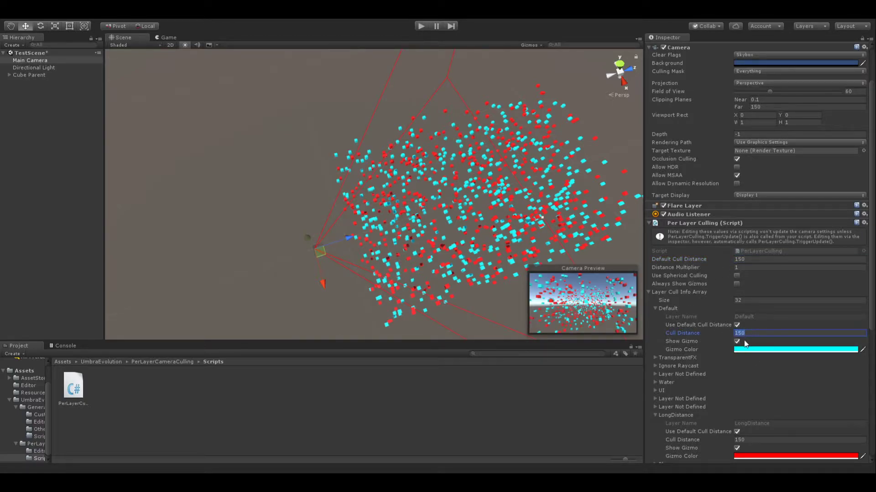
{"action": "type", "text": "20"}
{"action": "middle_click_drag", "start_coordinate": [470, 248], "coordinate": [403, 239]}
{"action": "left_click", "coordinate": [739, 332]}
{"action": "left_click", "coordinate": [737, 325]}
{"action": "left_click", "coordinate": [748, 332]}
{"action": "type", "text": "20"}
{"action": "scroll", "coordinate": [378, 264], "scroll_direction": "up", "scroll_amount": 4}
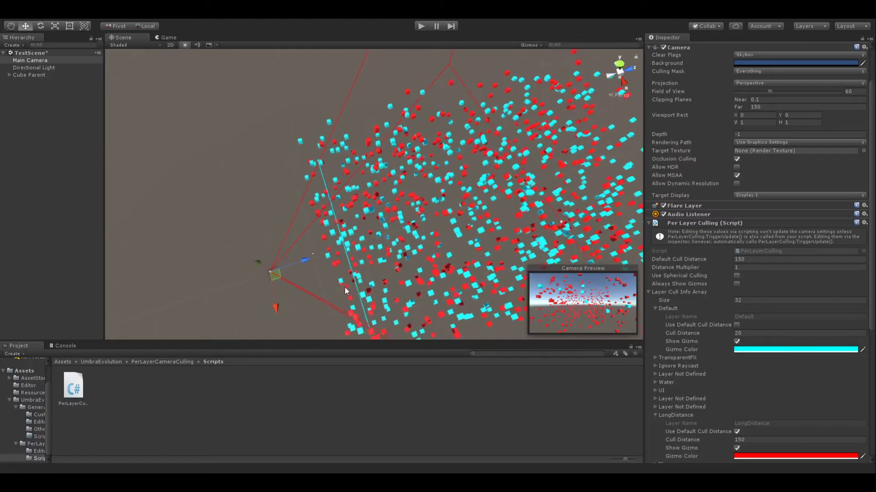
Step: Try a Distance Multiplier of 0.5, inspect the shortened culling gizmos in the scene, and restore it to 1
{"action": "left_click", "coordinate": [743, 268]}
{"action": "type", "text": ".5"}
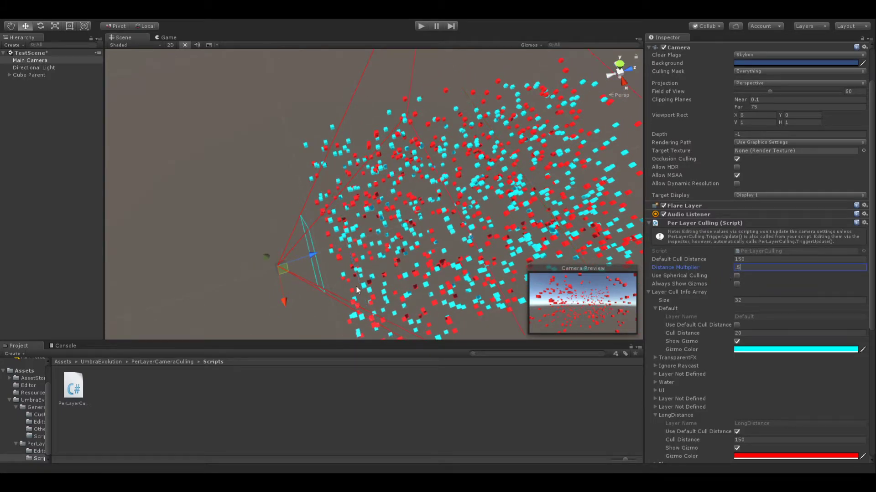
{"action": "scroll", "coordinate": [395, 258], "scroll_direction": "down", "scroll_amount": 2}
{"action": "middle_click_drag", "start_coordinate": [393, 254], "coordinate": [378, 269]}
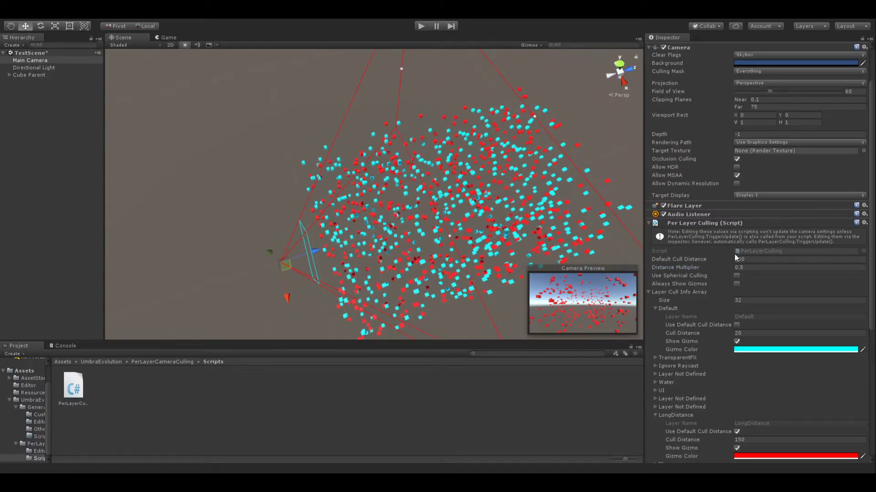
{"action": "scroll", "coordinate": [757, 328], "scroll_direction": "down", "scroll_amount": 3}
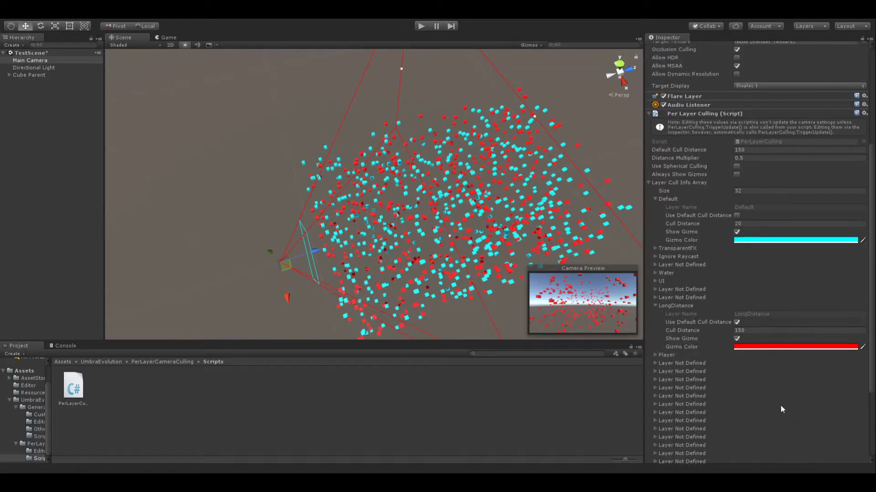
{"action": "scroll", "coordinate": [744, 258], "scroll_direction": "up", "scroll_amount": 3}
{"action": "middle_click_drag", "start_coordinate": [405, 229], "coordinate": [440, 213]}
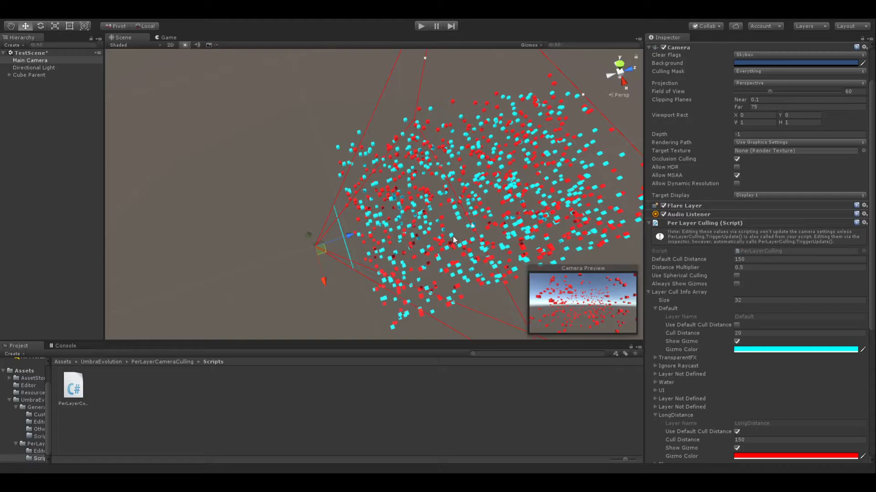
{"action": "left_click", "coordinate": [764, 268]}
{"action": "type", "text": "1"}
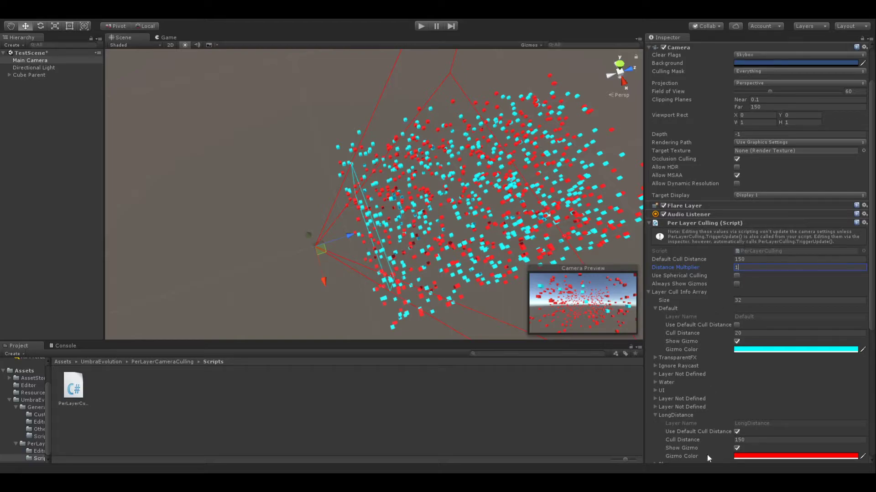
Step: Switch the Distance Multiplier to 0.5 once more and return it to 1
{"action": "scroll", "coordinate": [663, 147], "scroll_direction": "down", "scroll_amount": 3}
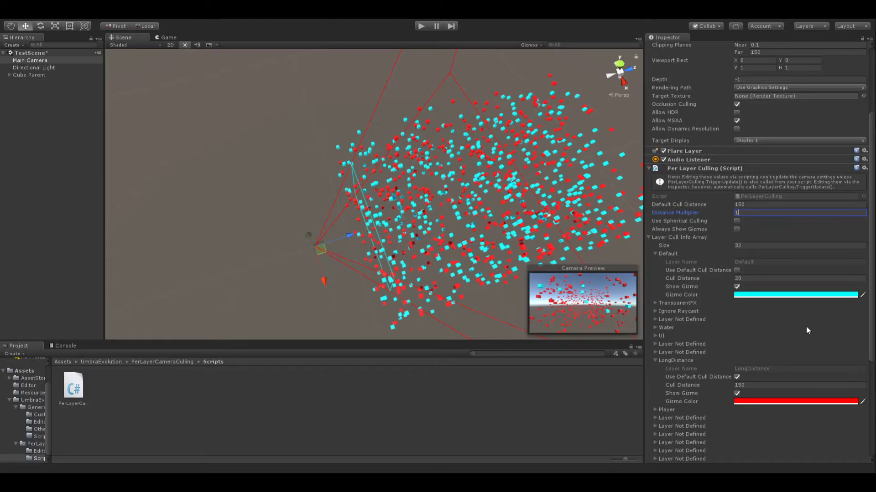
{"action": "scroll", "coordinate": [741, 309], "scroll_direction": "down", "scroll_amount": 2}
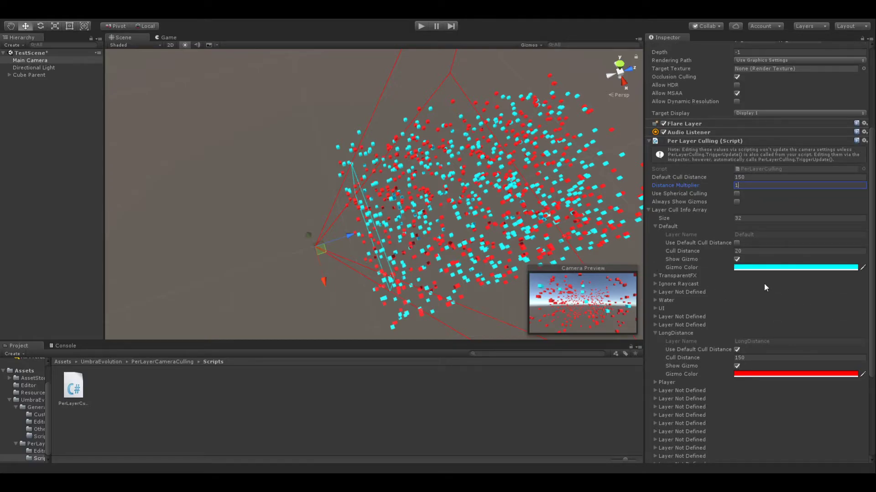
{"action": "left_click", "coordinate": [749, 179]}
{"action": "left_click", "coordinate": [743, 185]}
{"action": "type", "text": ".5"}
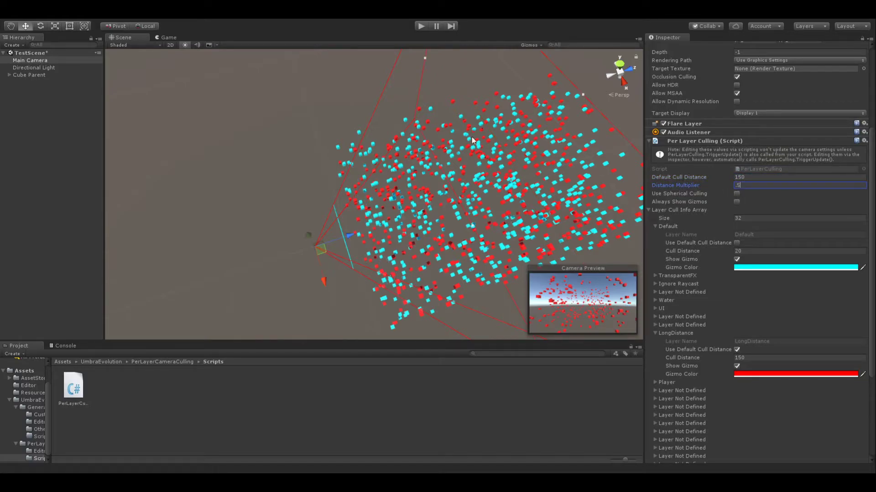
{"action": "type", "text": "1"}
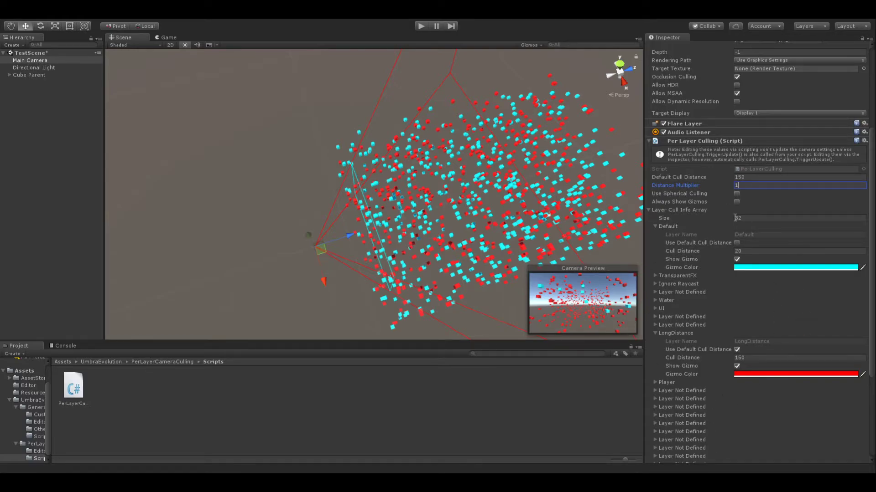
Step: Vary the Default layer's Cull Distance while watching the Game view, and set it back to 20
{"action": "left_click", "coordinate": [170, 37]}
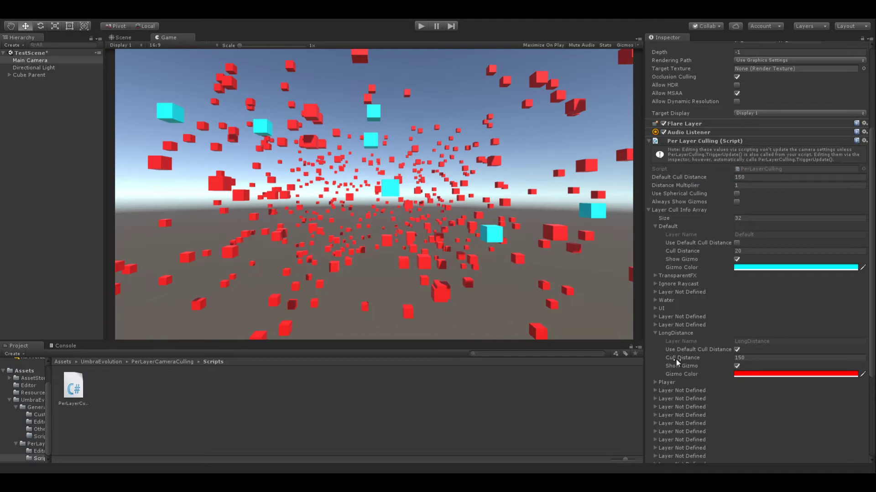
{"action": "left_click_drag", "start_coordinate": [678, 252], "coordinate": [708, 261]}
{"action": "left_click", "coordinate": [753, 252]}
{"action": "type", "text": "20"}
Step: Rotate the Main Camera to -25 on the Y axis and show the scene from the top
{"action": "scroll", "coordinate": [740, 220], "scroll_direction": "up", "scroll_amount": 5}
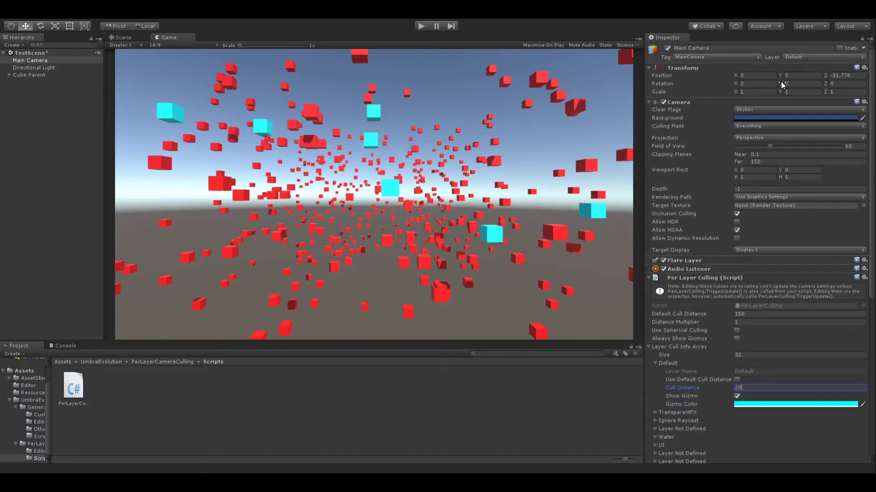
{"action": "left_click_drag", "start_coordinate": [779, 83], "coordinate": [209, 42]}
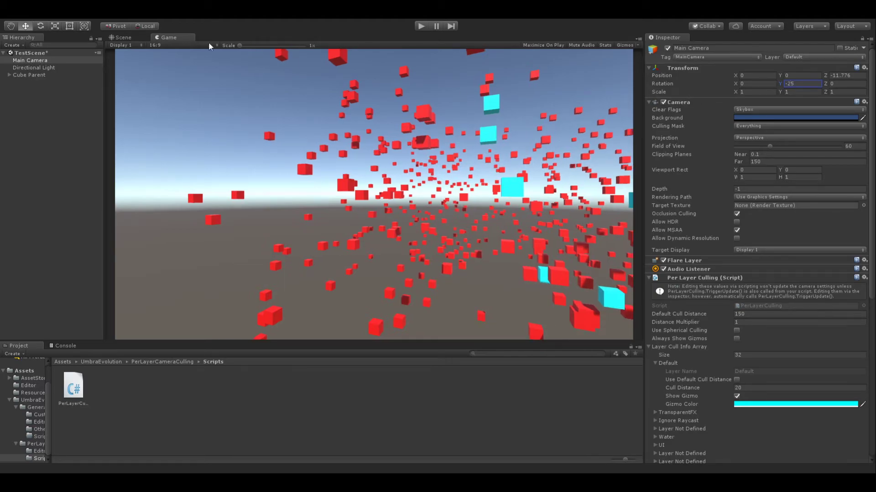
{"action": "left_click", "coordinate": [120, 38]}
{"action": "left_click", "coordinate": [620, 72]}
{"action": "left_click", "coordinate": [620, 72]}
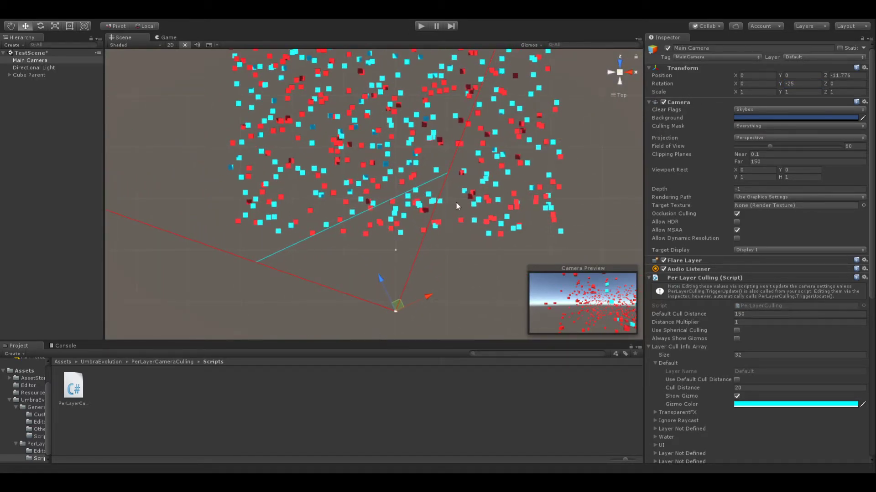
Step: Swing the Main Camera around the Y axis in the top view and reset its Y rotation to 0
{"action": "left_click_drag", "start_coordinate": [782, 83], "coordinate": [247, 249]}
{"action": "left_click", "coordinate": [806, 84]}
{"action": "type", "text": "0"}
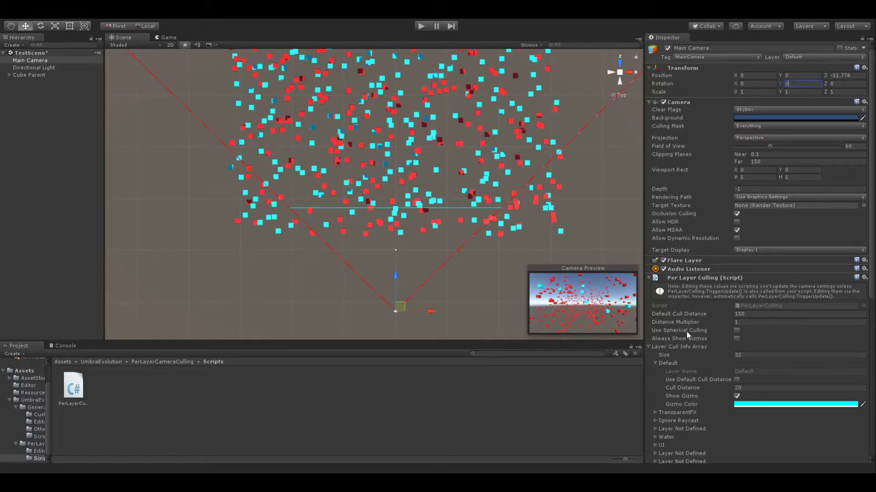
Step: Enable Use Spherical Culling on the Main Camera's Per Layer Culling script and show the result in the Game view
{"action": "left_click", "coordinate": [737, 331]}
{"action": "middle_click_drag", "start_coordinate": [474, 302], "coordinate": [473, 299]}
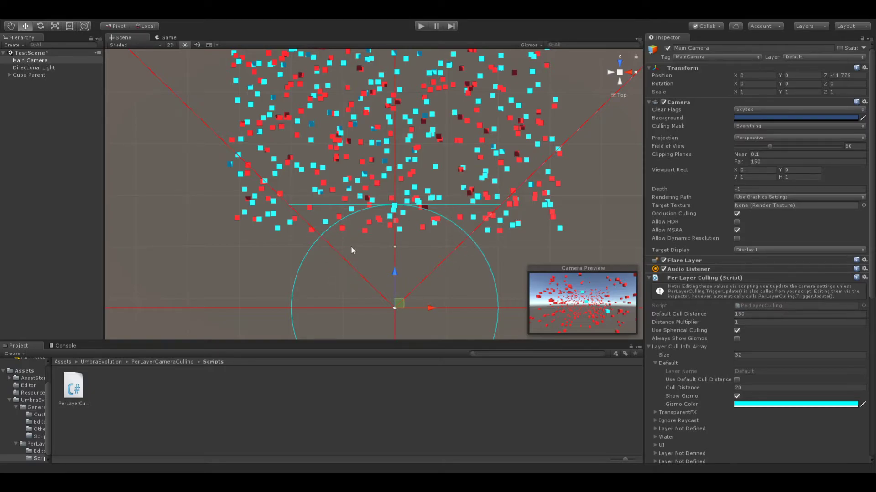
{"action": "left_click", "coordinate": [165, 39]}
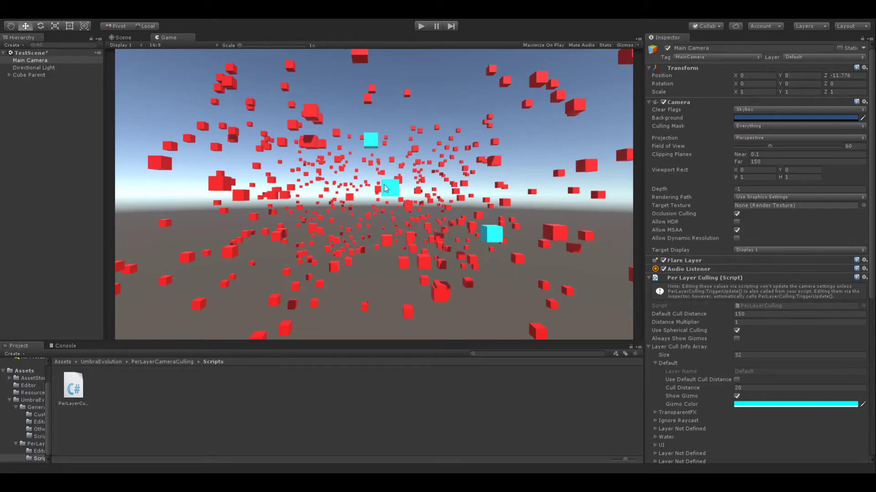
Step: Switch Use Spherical Culling off and back on, comparing the culled cubes in the Game view with the gizmos in the Scene view
{"action": "left_click", "coordinate": [736, 331]}
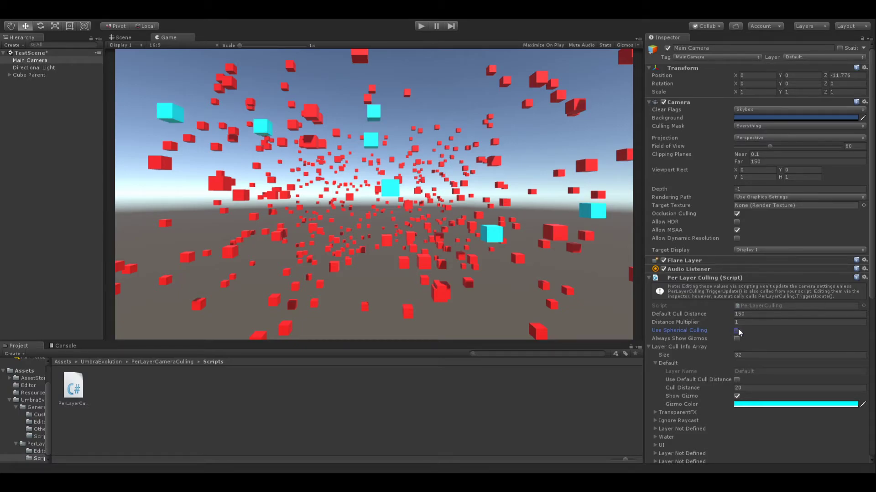
{"action": "left_click", "coordinate": [736, 331]}
{"action": "left_click", "coordinate": [122, 38]}
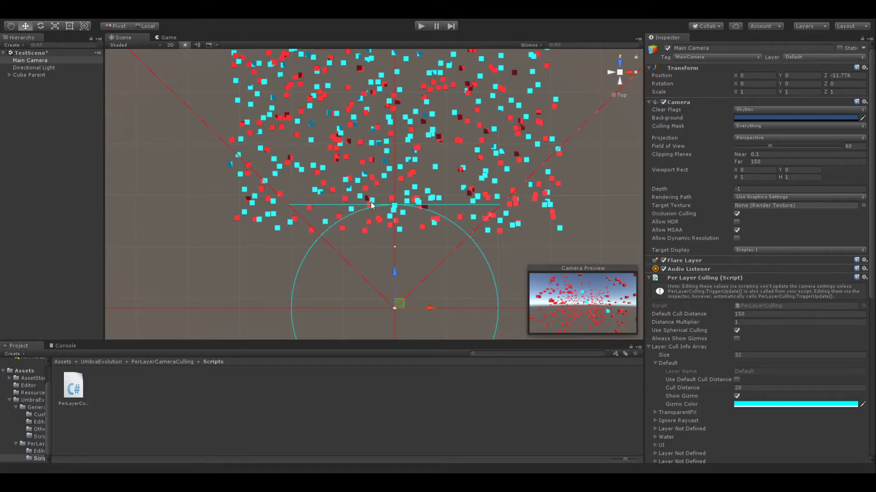
{"action": "left_click", "coordinate": [168, 38]}
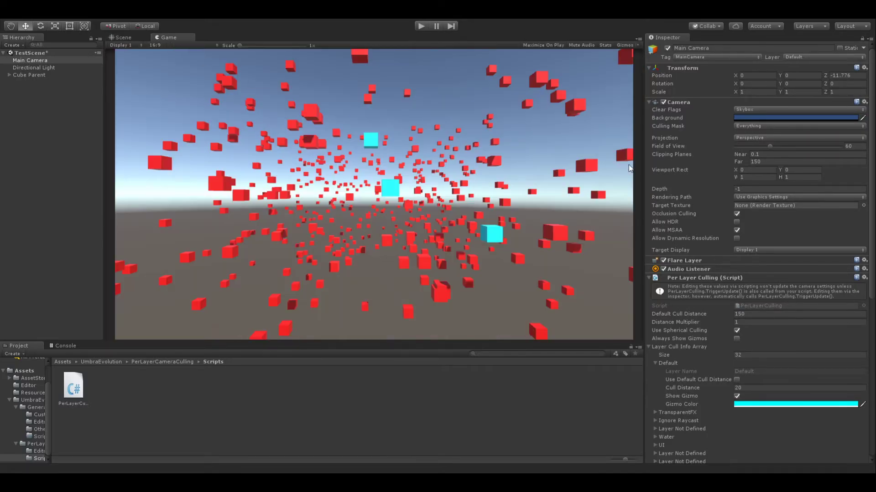
Step: Swing the Main Camera around the Y axis in the Game view with spherical culling enabled, and reset its Y rotation to 0
{"action": "left_click_drag", "start_coordinate": [779, 84], "coordinate": [800, 89]}
{"action": "left_click", "coordinate": [798, 86]}
{"action": "type", "text": "0"}
Step: Show the Scene view in perspective and examine the Default layer's spherical culling gizmo around the Main Camera
{"action": "scroll", "coordinate": [754, 392], "scroll_direction": "down", "scroll_amount": 3}
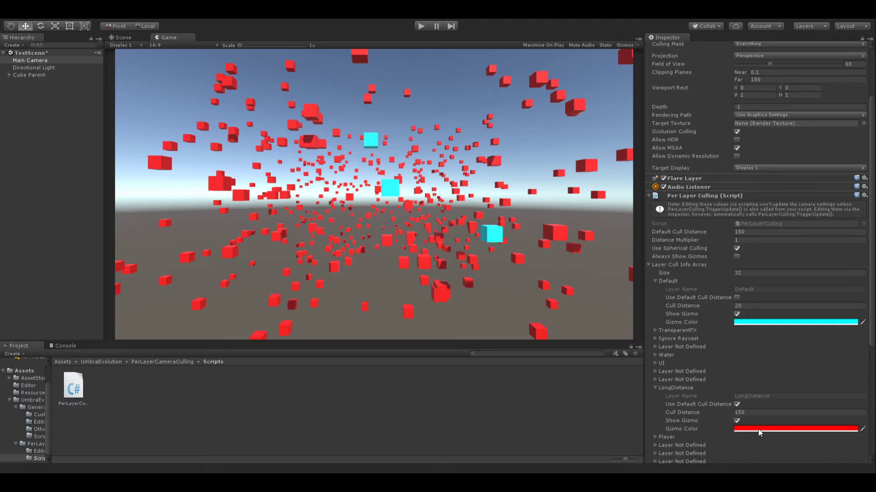
{"action": "left_click", "coordinate": [122, 37]}
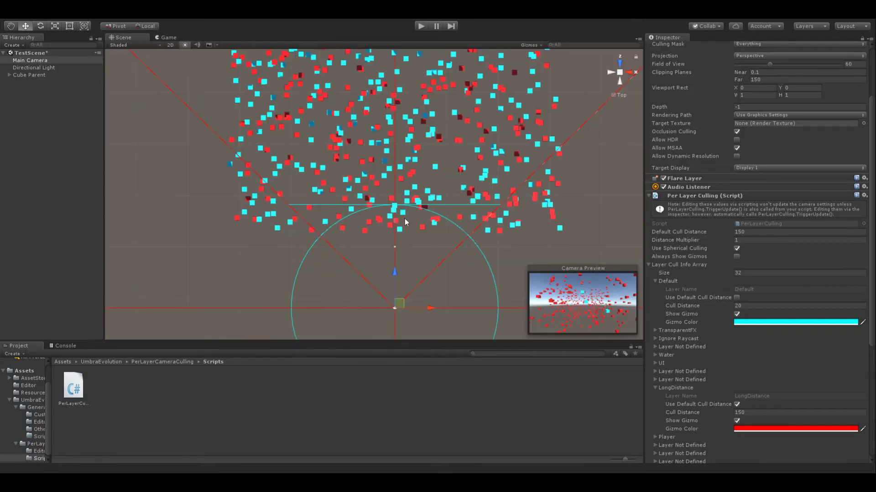
{"action": "left_click", "coordinate": [621, 72]}
{"action": "right_click_drag", "start_coordinate": [410, 269], "coordinate": [299, 239]}
{"action": "middle_click_drag", "start_coordinate": [350, 260], "coordinate": [319, 201]}
{"action": "right_click_drag", "start_coordinate": [319, 202], "coordinate": [290, 197]}
{"action": "middle_click_drag", "start_coordinate": [290, 197], "coordinate": [336, 165]}
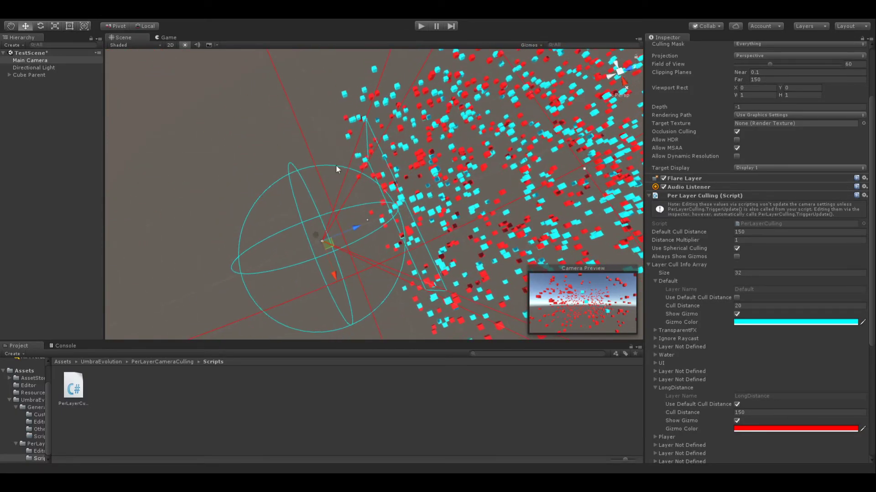
Step: Collapse the Layer Cull Info Array and expand it again to show the per-layer settings
{"action": "scroll", "coordinate": [730, 296], "scroll_direction": "down", "scroll_amount": 1}
{"action": "left_click", "coordinate": [657, 239]}
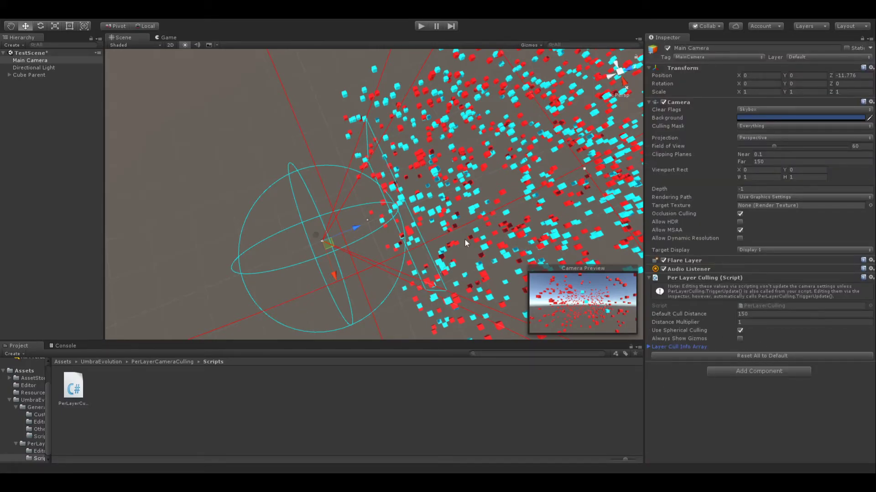
{"action": "left_click", "coordinate": [648, 346]}
{"action": "scroll", "coordinate": [753, 346], "scroll_direction": "down", "scroll_amount": 4}
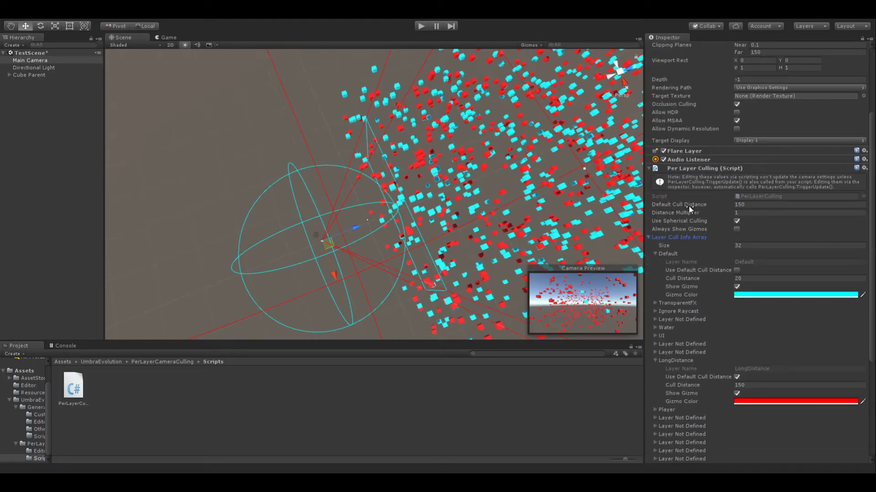
{"action": "left_click", "coordinate": [736, 270]}
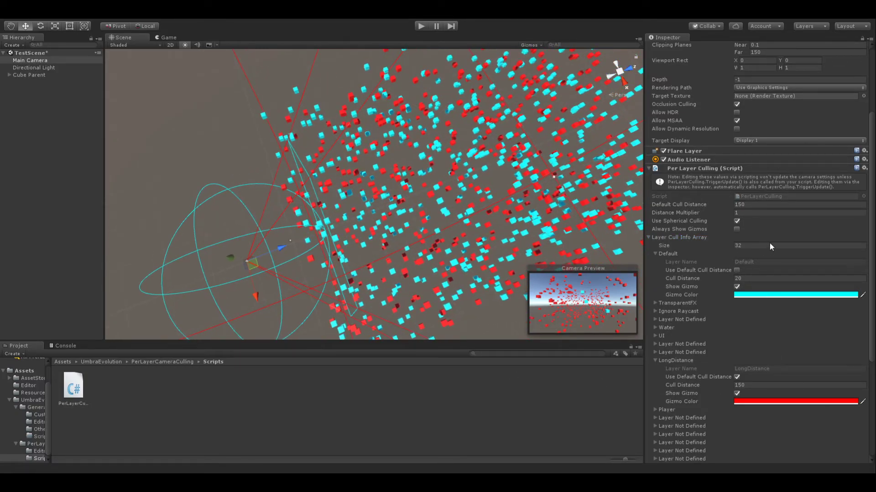
Step: Enable Always Show Gizmos on the Per Layer Culling script and deselect the Main Camera
{"action": "left_click", "coordinate": [736, 230]}
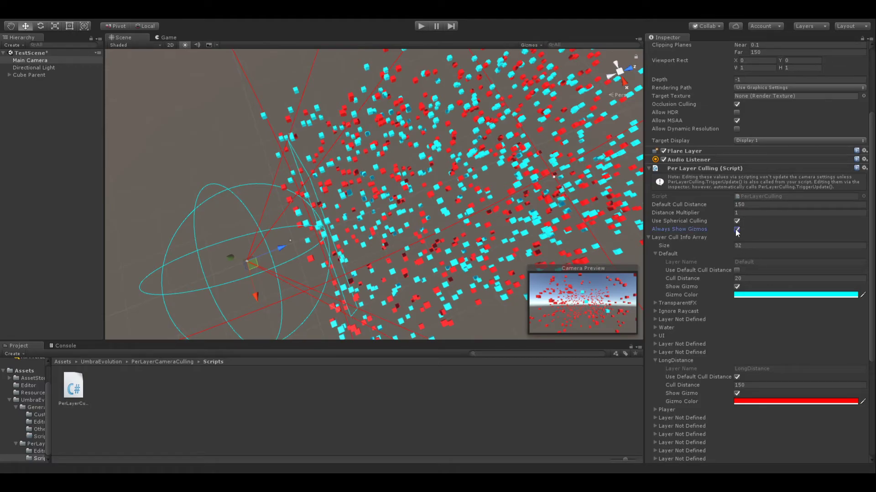
{"action": "left_click", "coordinate": [211, 158]}
Step: Examine the Default and LongDistance culling gizmos around the cube field from several angles while the Main Camera is deselected
{"action": "middle_click_drag", "start_coordinate": [219, 294], "coordinate": [267, 284]}
{"action": "left_click_drag", "start_coordinate": [267, 284], "coordinate": [342, 190], "text": "alt"}
{"action": "middle_click_drag", "start_coordinate": [342, 190], "coordinate": [303, 98]}
{"action": "scroll", "coordinate": [410, 209], "scroll_direction": "up", "scroll_amount": 5}
{"action": "middle_click_drag", "start_coordinate": [409, 209], "coordinate": [299, 117]}
{"action": "scroll", "coordinate": [297, 118], "scroll_direction": "down", "scroll_amount": 2}
{"action": "left_click_drag", "start_coordinate": [366, 179], "coordinate": [309, 203], "text": "alt"}
{"action": "middle_click_drag", "start_coordinate": [310, 205], "coordinate": [358, 249]}
{"action": "left_click_drag", "start_coordinate": [274, 150], "coordinate": [410, 265], "text": "alt"}
{"action": "scroll", "coordinate": [402, 211], "scroll_direction": "down", "scroll_amount": 6}
{"action": "scroll", "coordinate": [403, 214], "scroll_direction": "down", "scroll_amount": 3}
{"action": "scroll", "coordinate": [384, 228], "scroll_direction": "down", "scroll_amount": 4}
{"action": "left_click_drag", "start_coordinate": [384, 229], "coordinate": [378, 197], "text": "alt"}
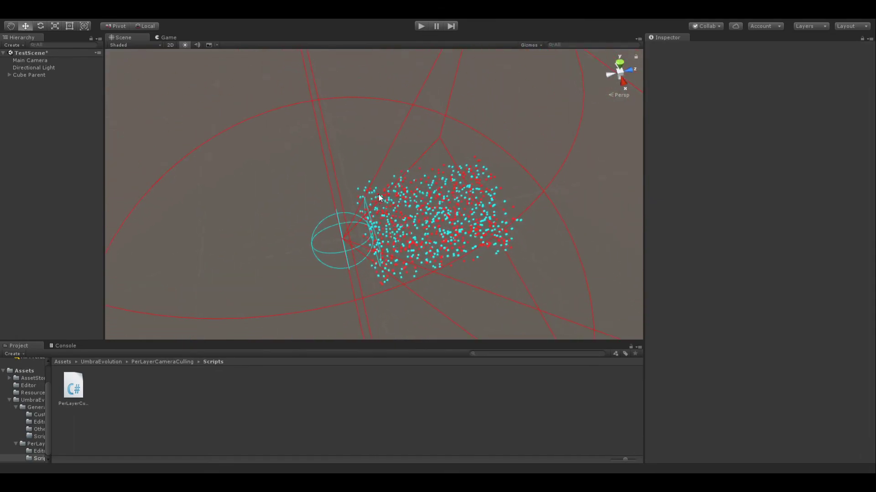
{"action": "scroll", "coordinate": [378, 197], "scroll_direction": "up", "scroll_amount": 2}
{"action": "middle_click_drag", "start_coordinate": [378, 197], "coordinate": [389, 266]}
Step: Disable Always Show Gizmos on the Main Camera and deselect the camera to check the gizmos in the Scene view
{"action": "left_click", "coordinate": [30, 60]}
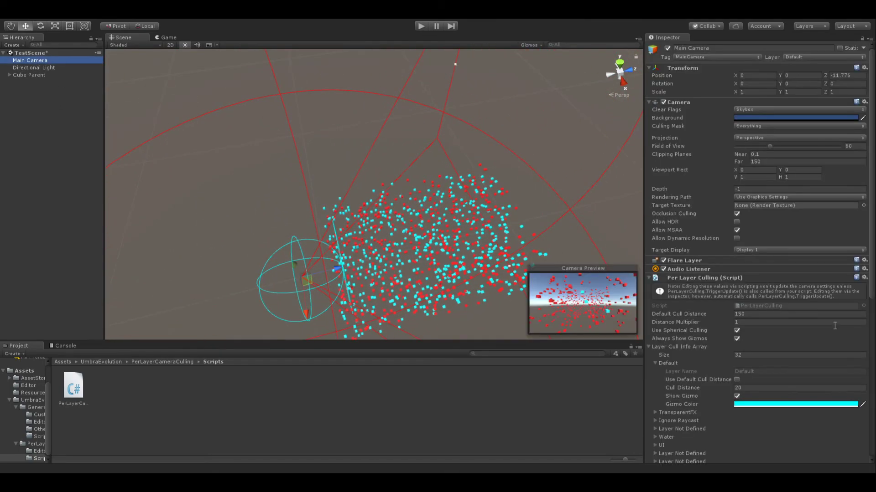
{"action": "left_click", "coordinate": [736, 338]}
{"action": "left_click", "coordinate": [364, 432]}
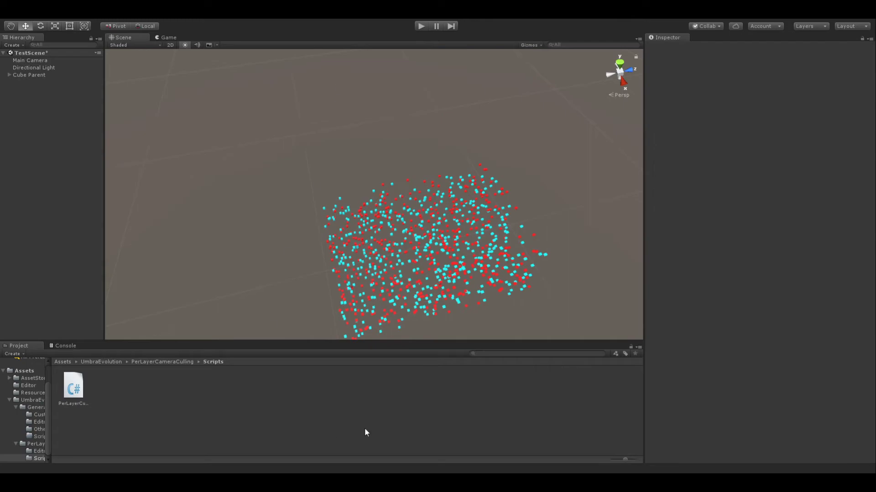
{"action": "middle_click_drag", "start_coordinate": [324, 212], "coordinate": [304, 200]}
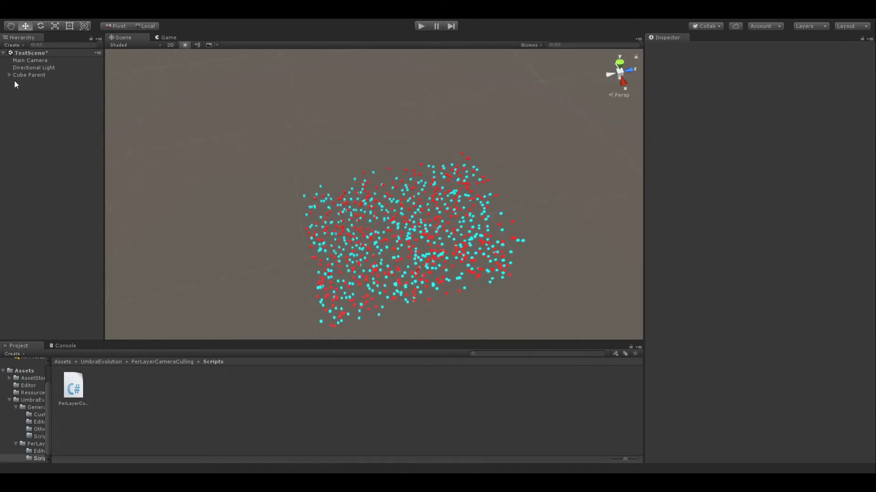
Step: Select the Main Camera and collapse the Layer Cull Info Array of its Per Layer Culling script
{"action": "left_click", "coordinate": [28, 61]}
{"action": "scroll", "coordinate": [715, 314], "scroll_direction": "down", "scroll_amount": 4}
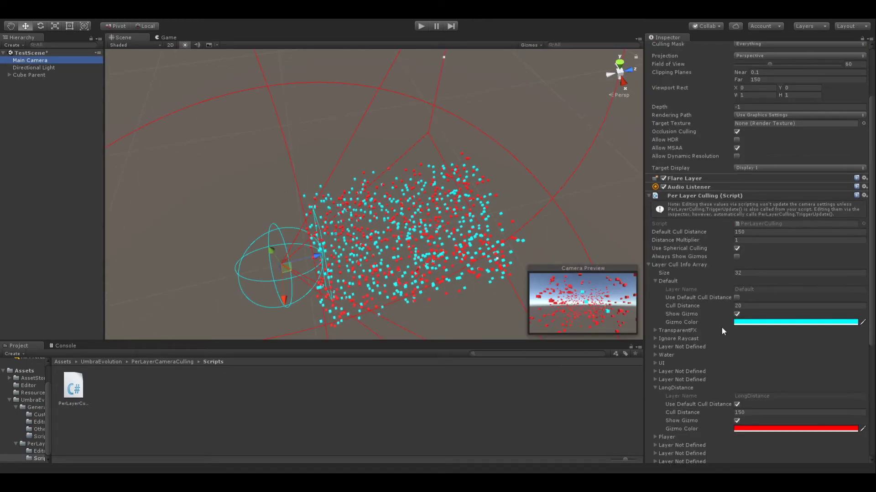
{"action": "left_click", "coordinate": [649, 265]}
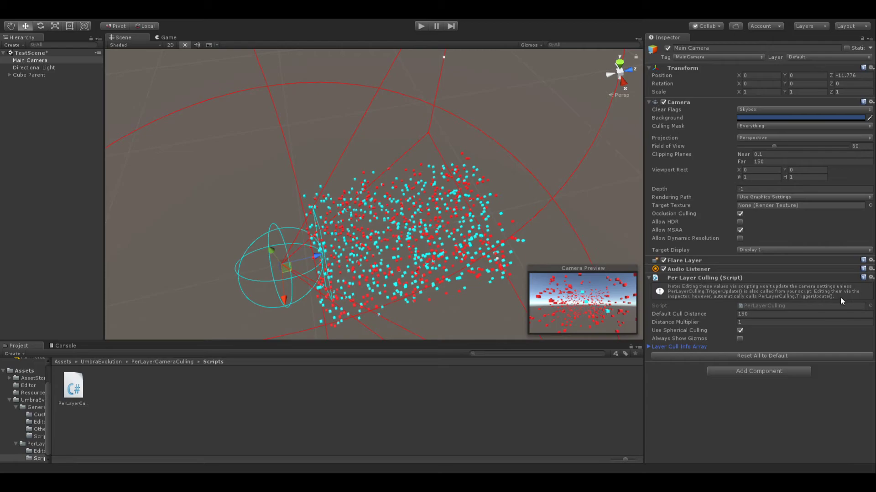
{"action": "left_click", "coordinate": [727, 376]}
{"action": "middle_click_drag", "start_coordinate": [487, 234], "coordinate": [442, 213]}
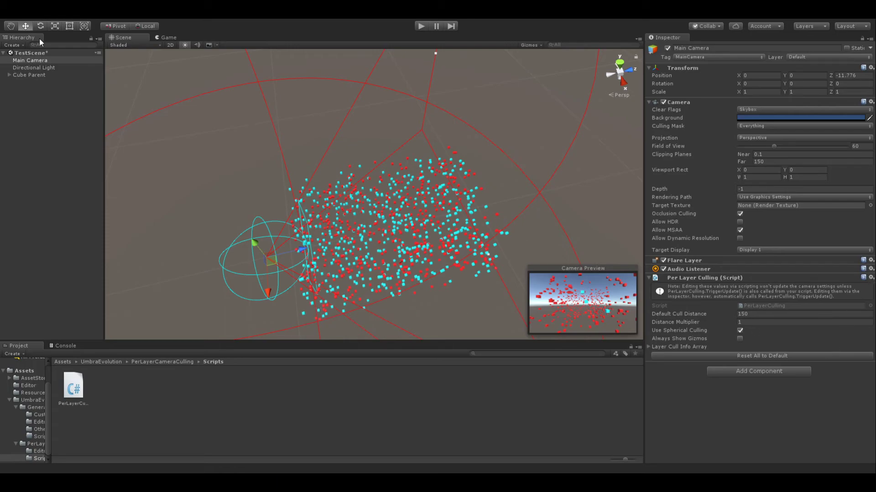
Step: Show the Game view and remove the Per Layer Culling script component from the Main Camera
{"action": "left_click", "coordinate": [166, 38]}
{"action": "left_click", "coordinate": [870, 277]}
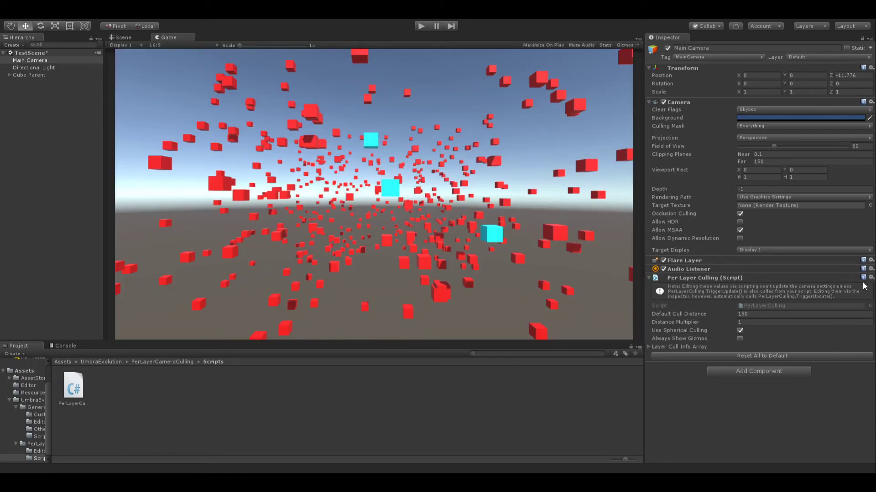
{"action": "left_click", "coordinate": [806, 302]}
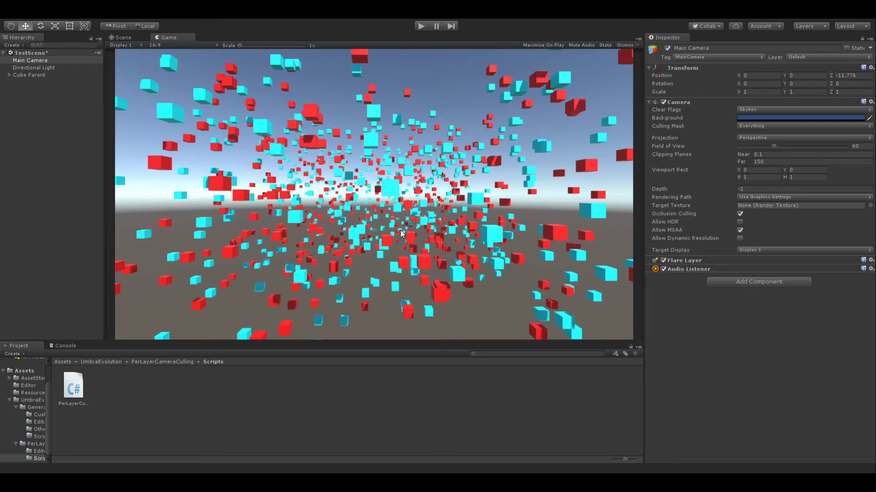